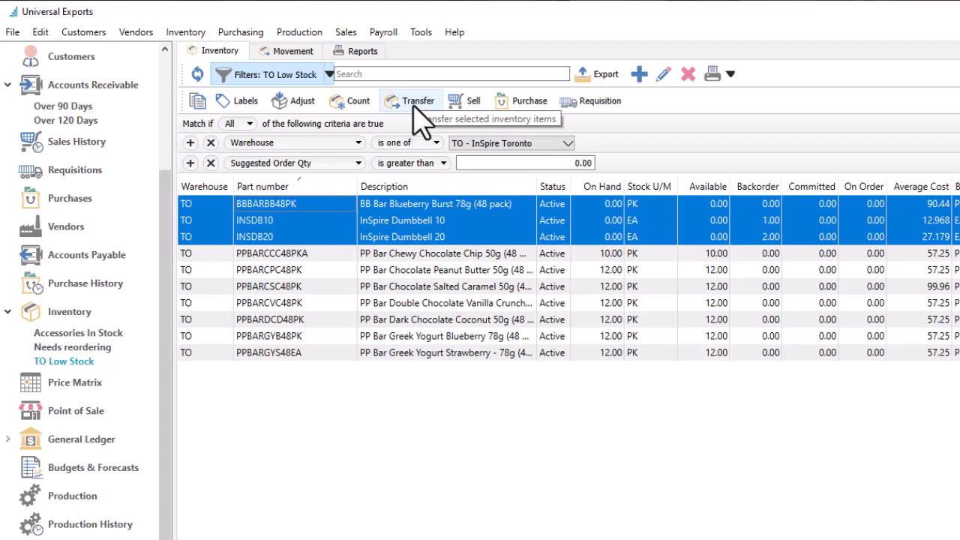
- Create a new inventory transfer from the list of inventory transfers and go to its parts list
click(189, 36)
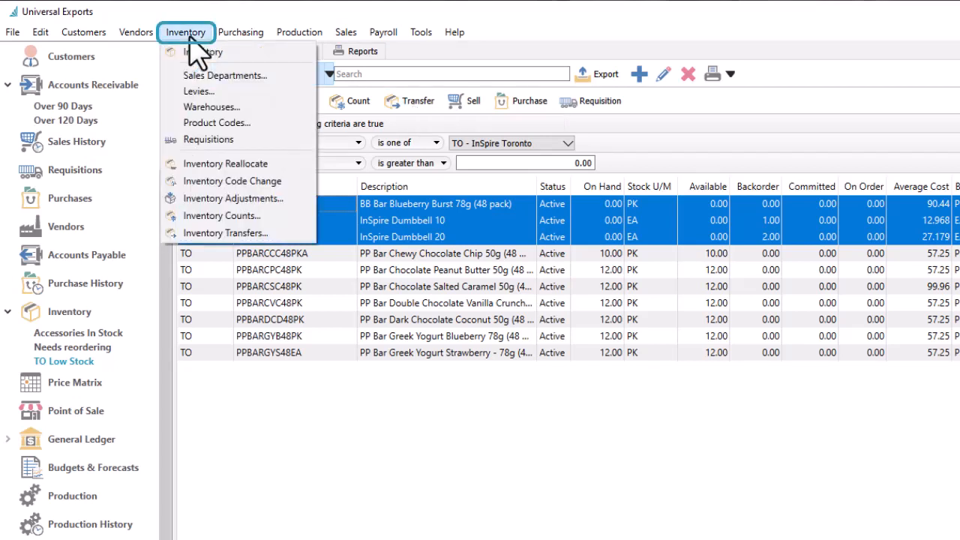
click(199, 234)
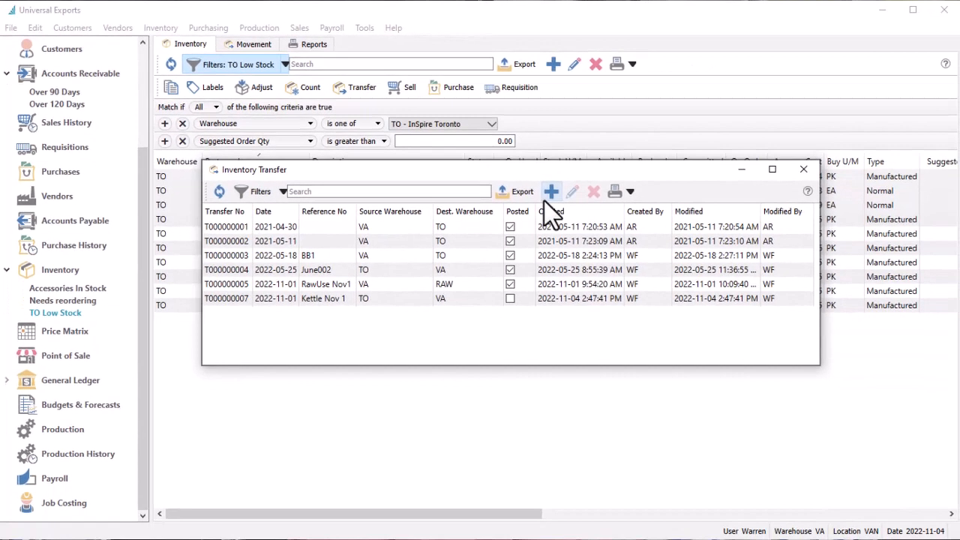
click(589, 204)
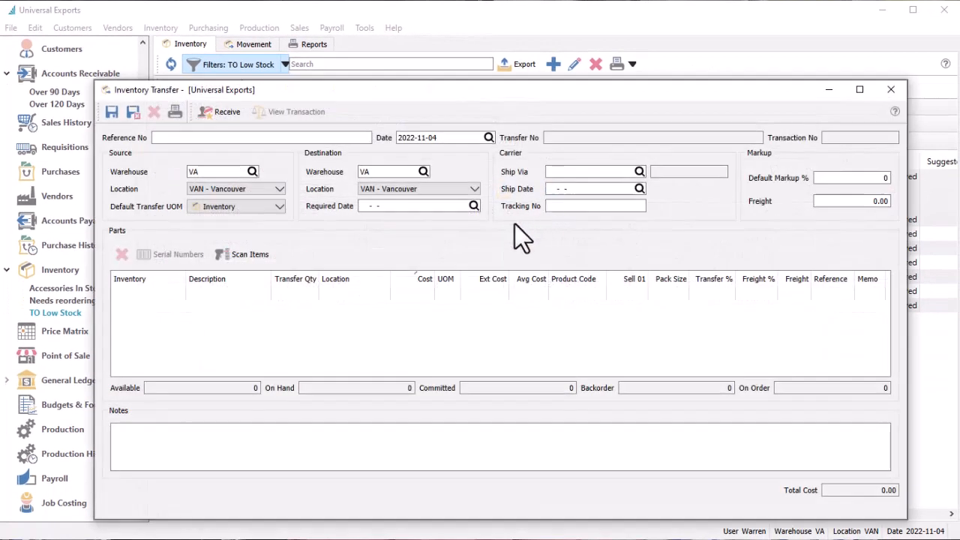
click(179, 300)
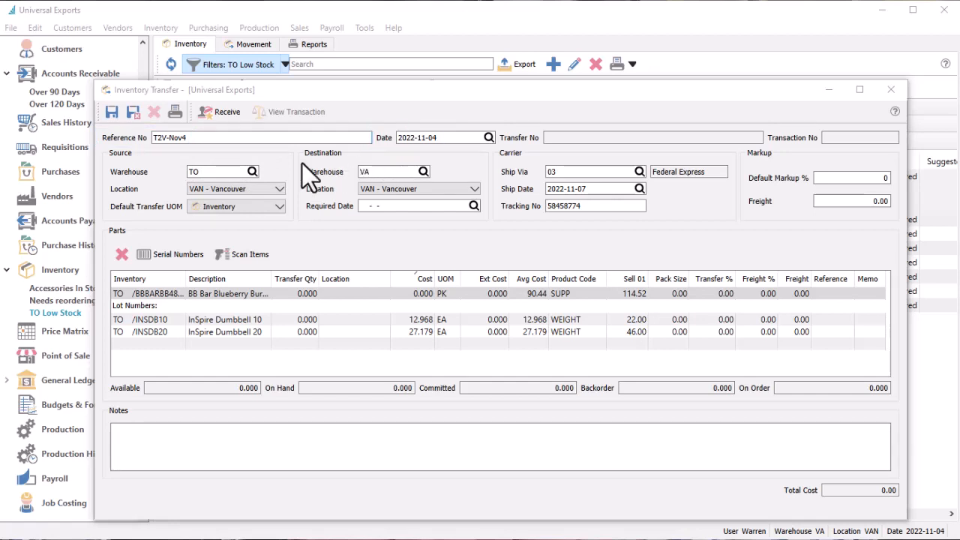
- Set the transfer's source warehouse to VA and its destination warehouse to TO
click(253, 172)
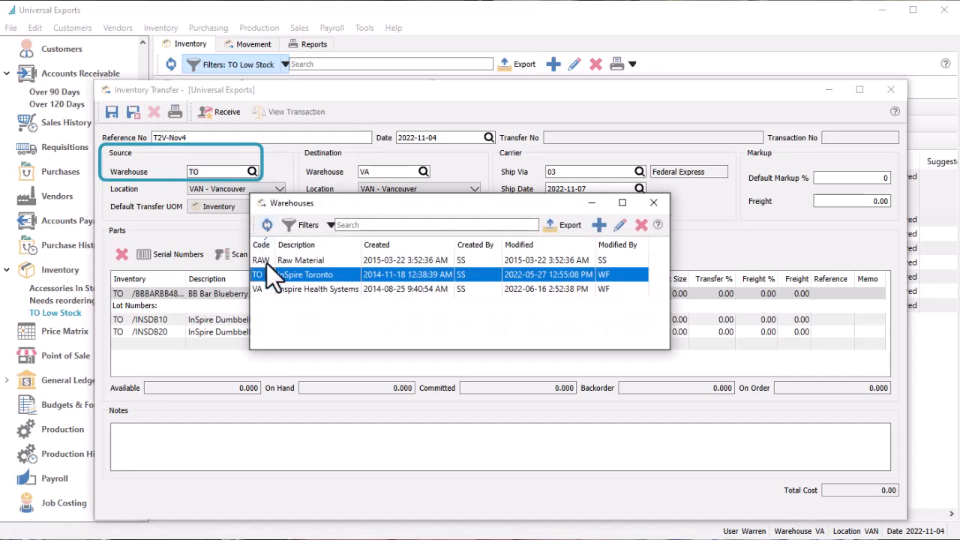
double_click(273, 289)
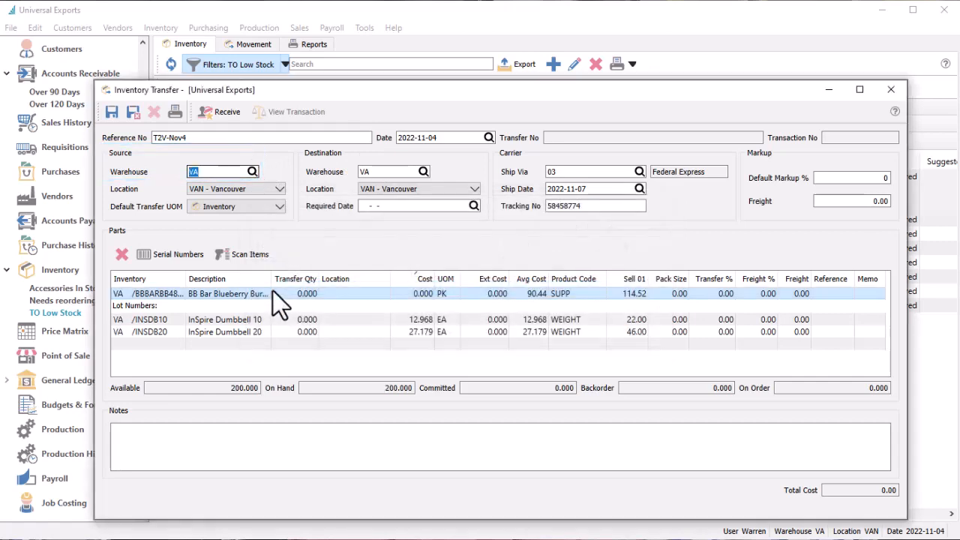
click(423, 172)
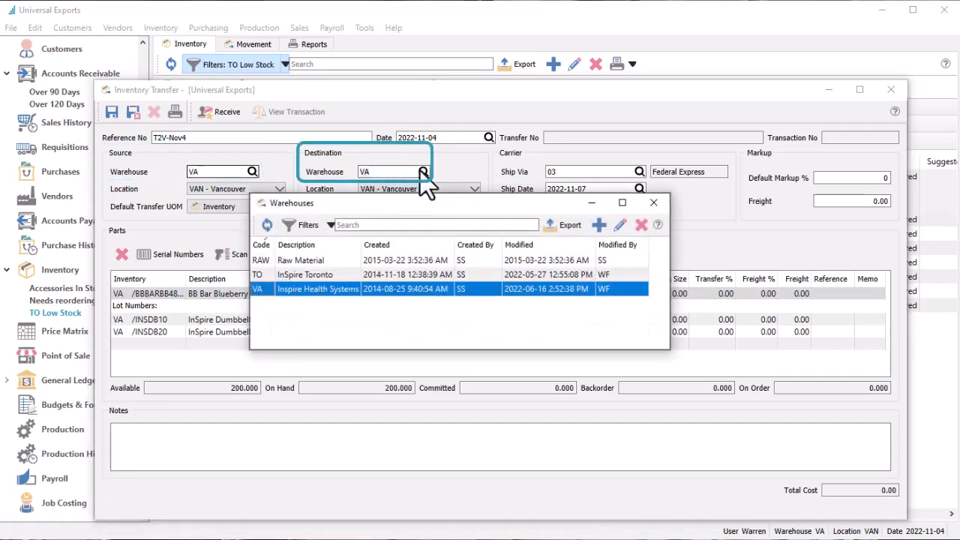
click(381, 277)
double_click(381, 283)
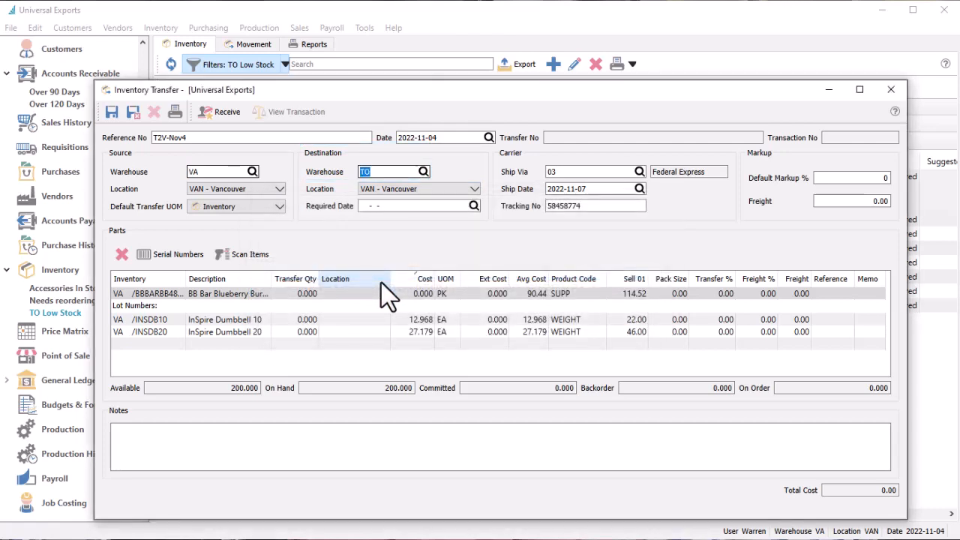
- Set the destination location to TOR - Toronto and keep Inventory as the default transfer unit of measure
click(474, 189)
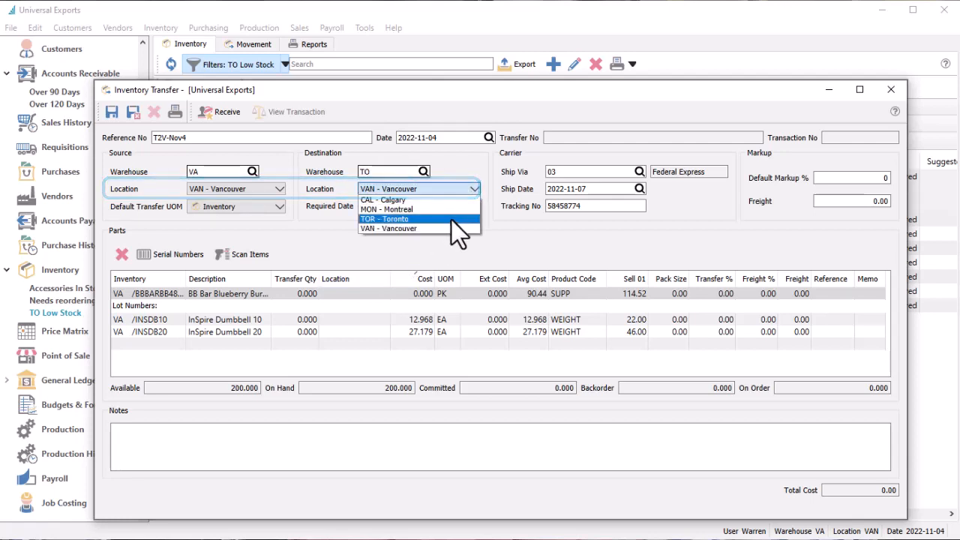
click(452, 221)
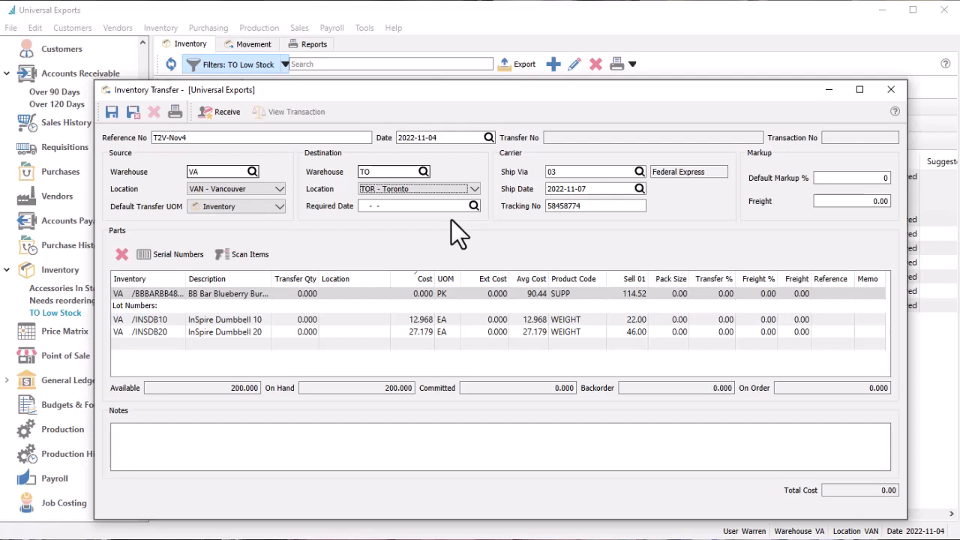
click(279, 206)
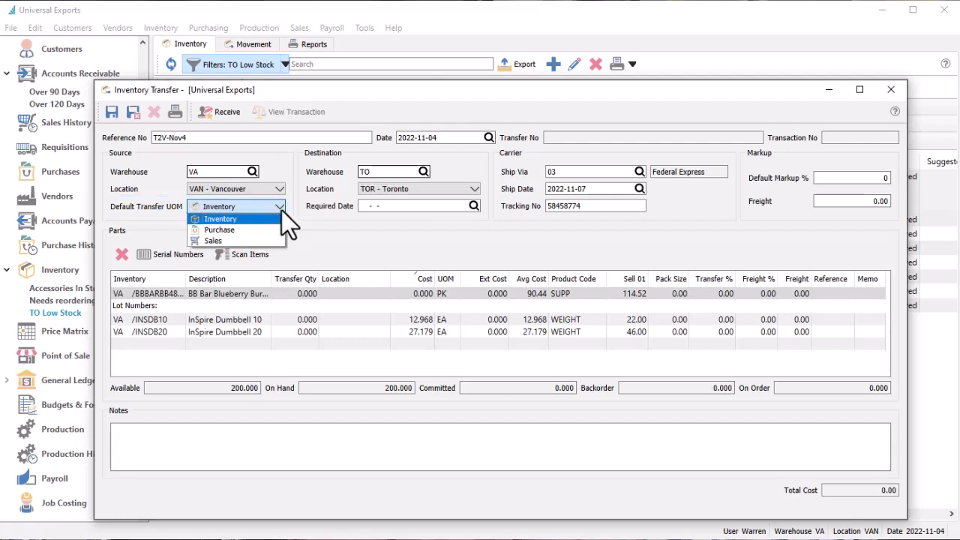
click(281, 210)
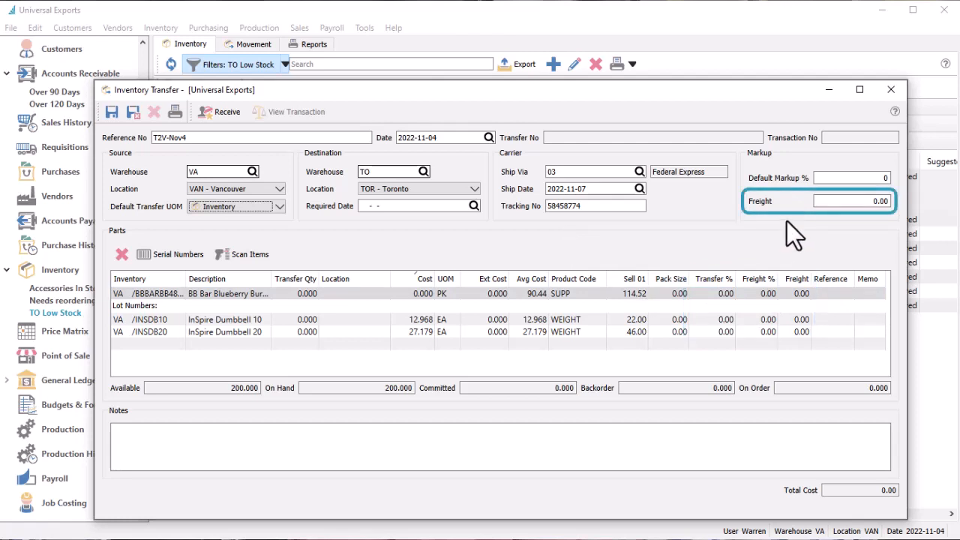
- Enter a freight charge of 30 for the transfer and distribute it by quantity
click(818, 203)
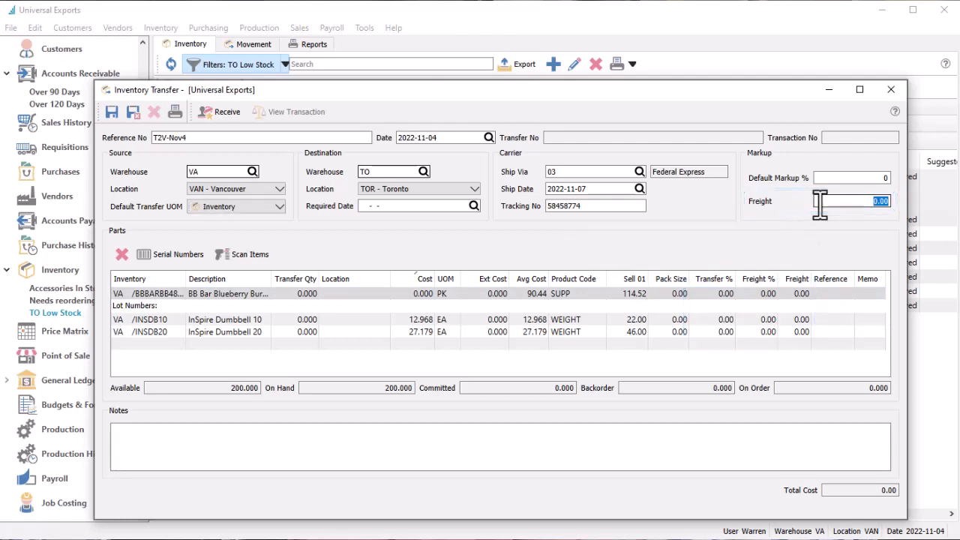
text(30)
key(Tab)
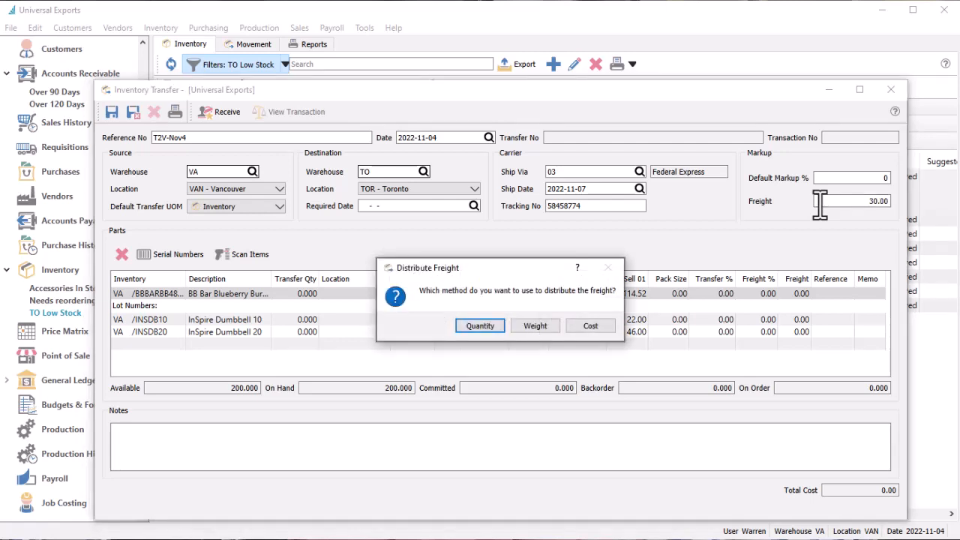
click(494, 323)
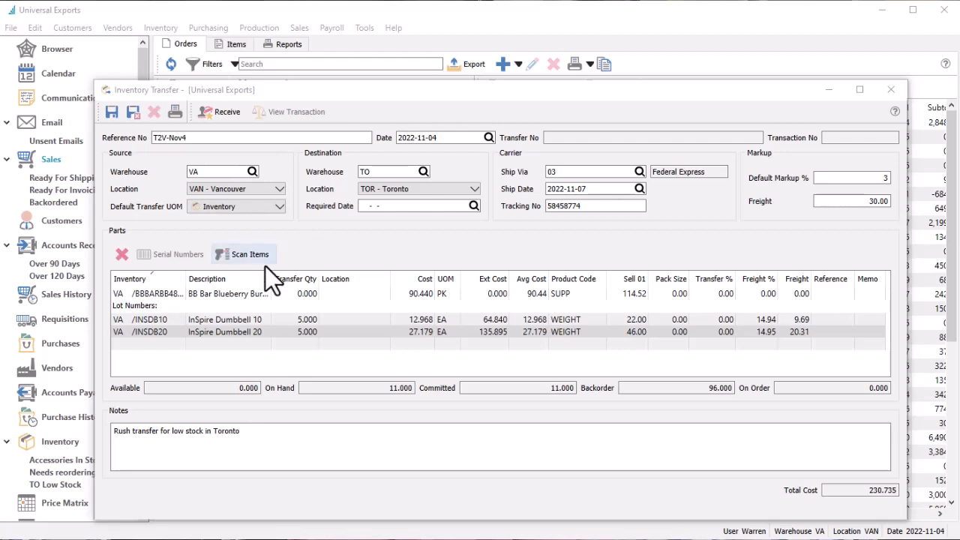
click(172, 343)
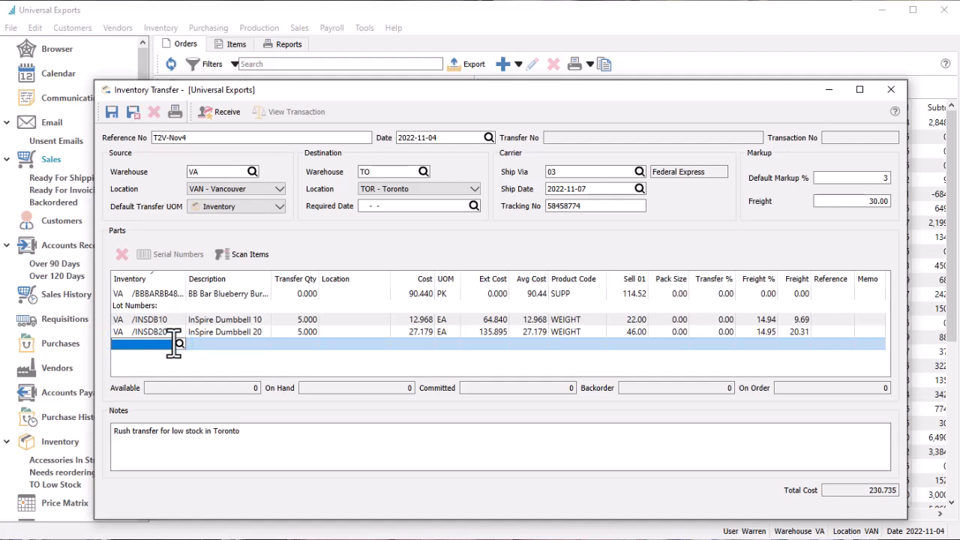
text(KETTLE)
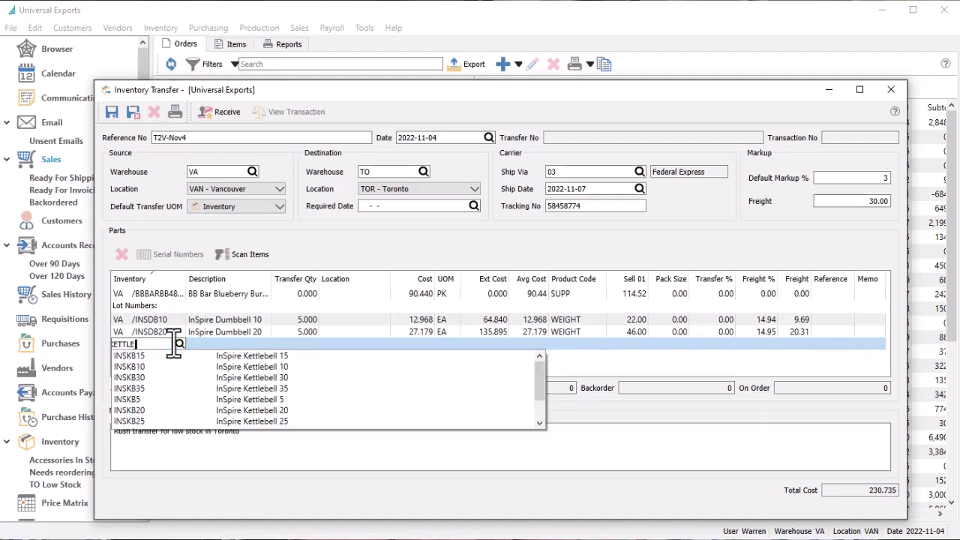
key(Escape)
key(Escape)
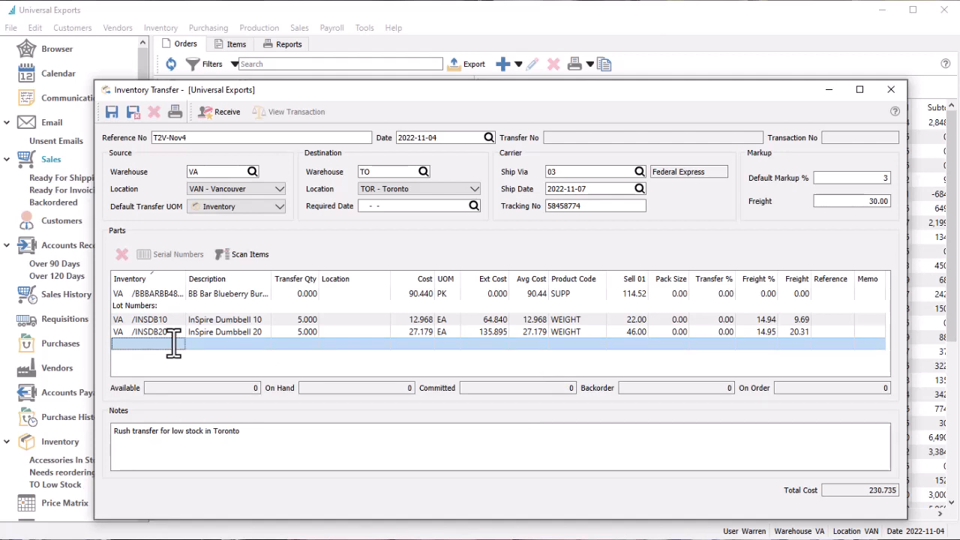
- Add the InSpire Kettlebell 30 to the transfer by scanning in the code 444555666
click(245, 262)
text(4)
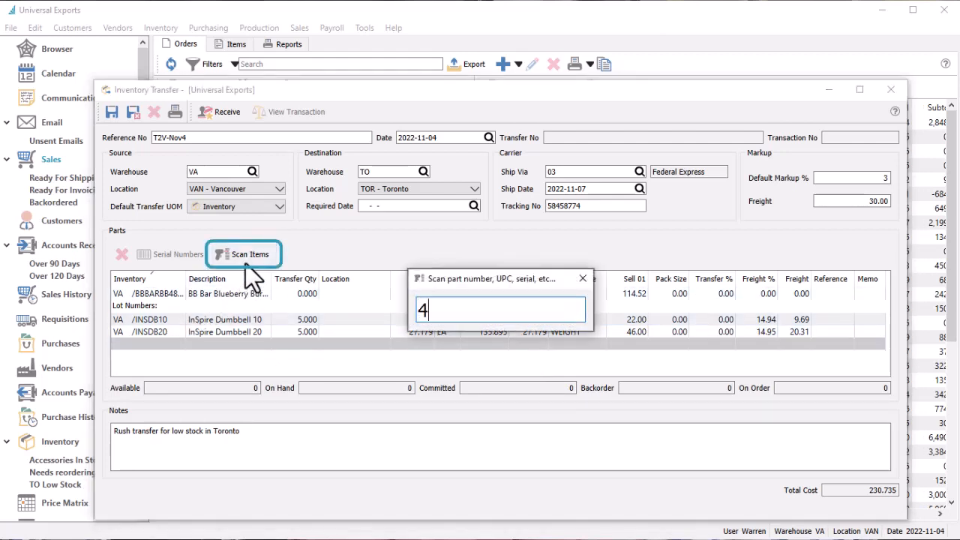
text(44555666)
key(Return)
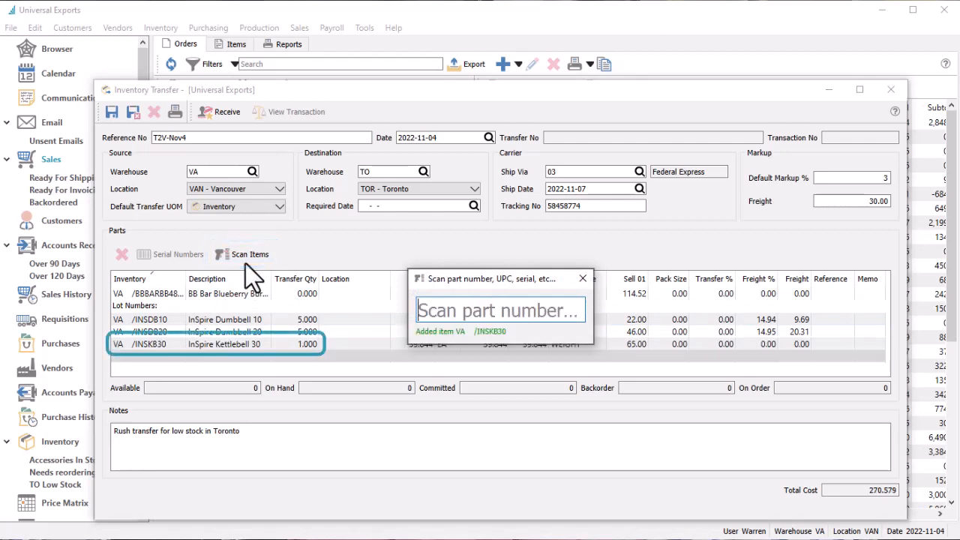
key(Escape)
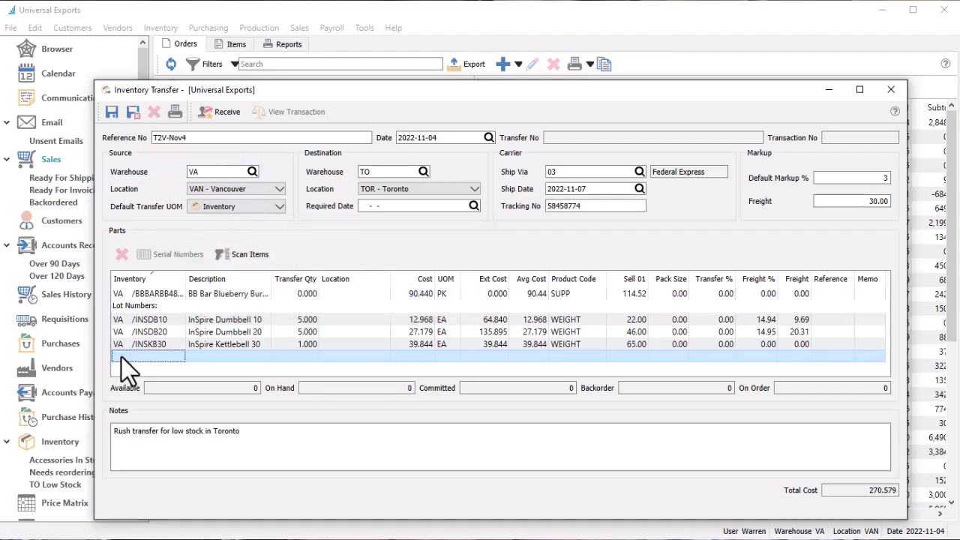
- Set the BB Bar Blueberry Burst transfer quantity to 50 and allocate it from lot 25609872
click(295, 295)
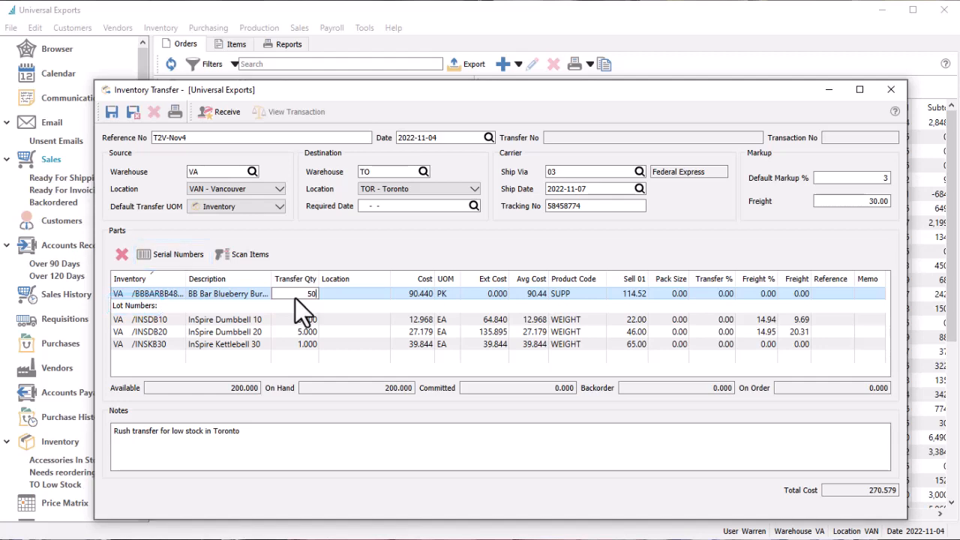
key(Return)
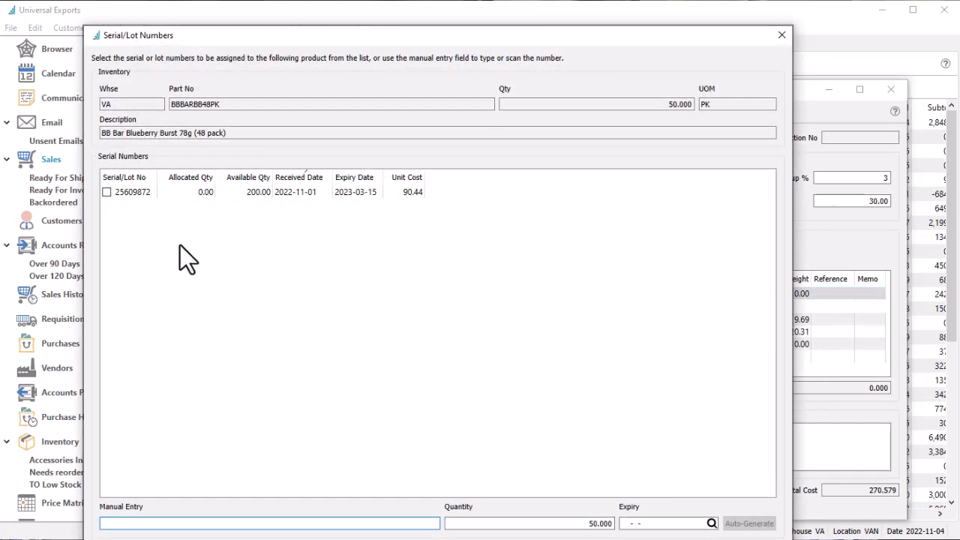
click(107, 192)
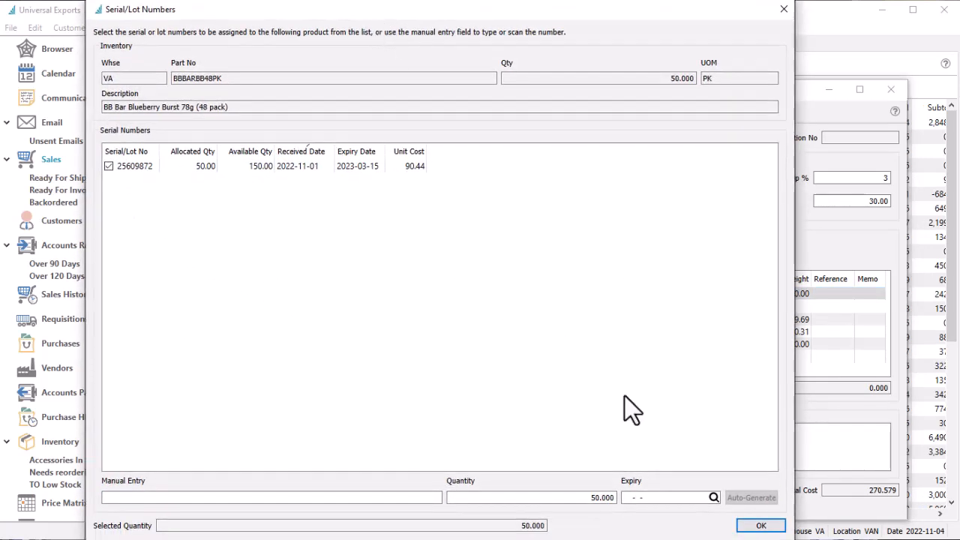
click(750, 522)
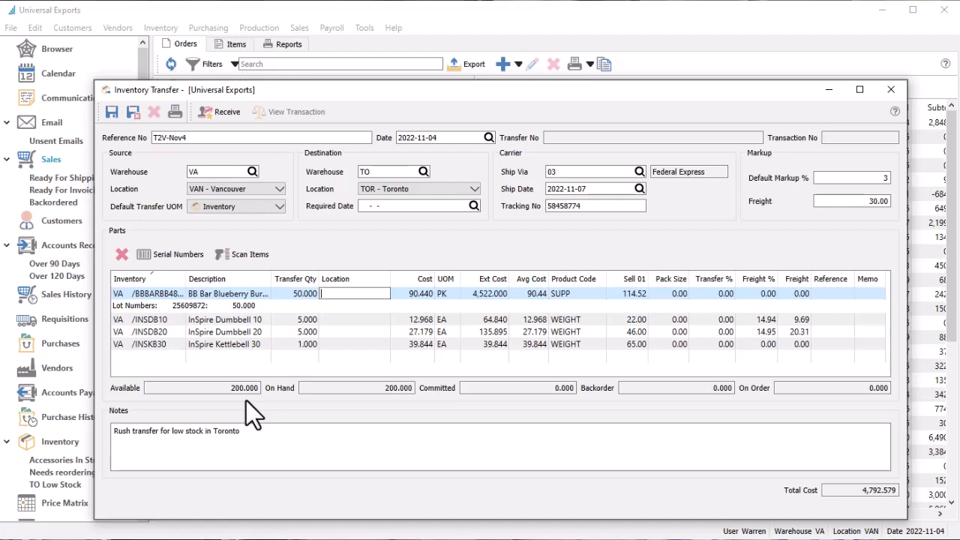
click(425, 293)
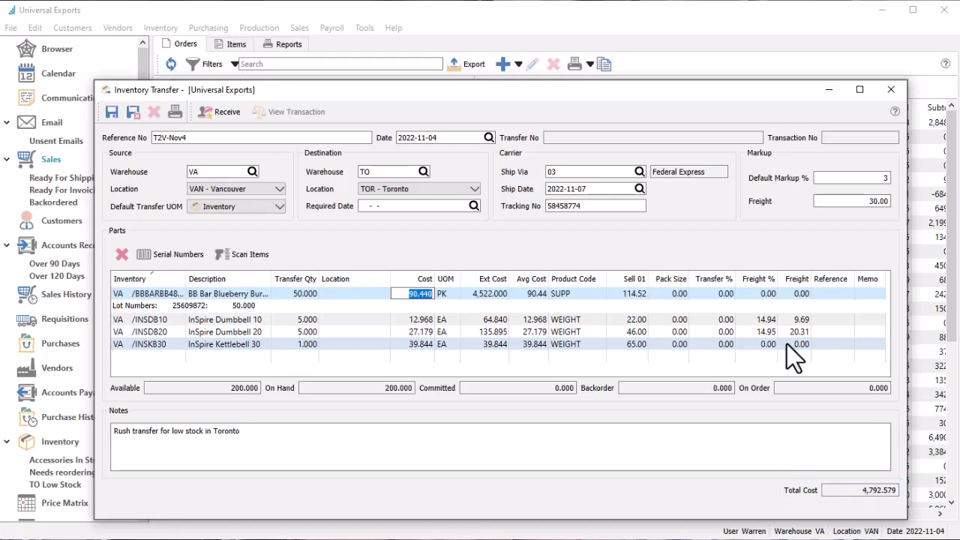
click(870, 294)
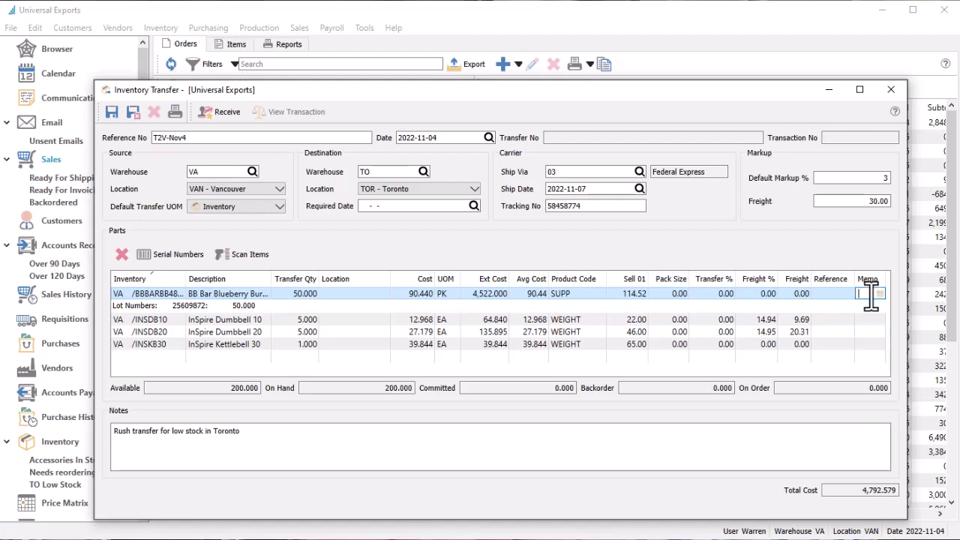
click(258, 428)
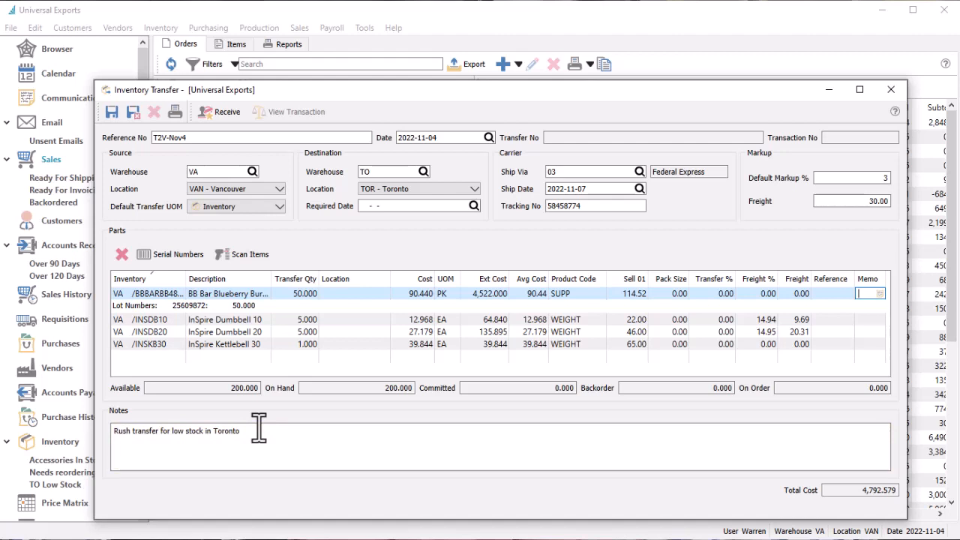
- Save the completed inventory transfer
click(179, 122)
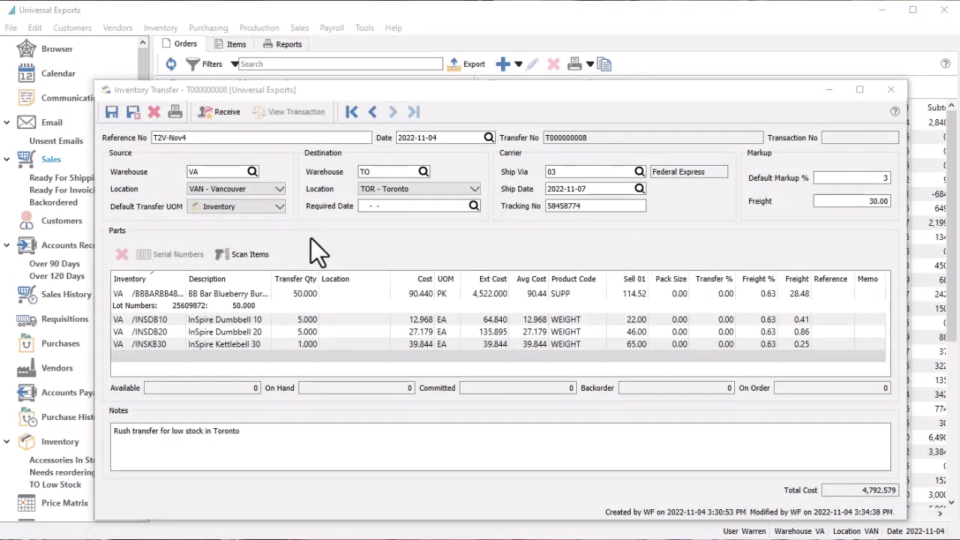
click(113, 119)
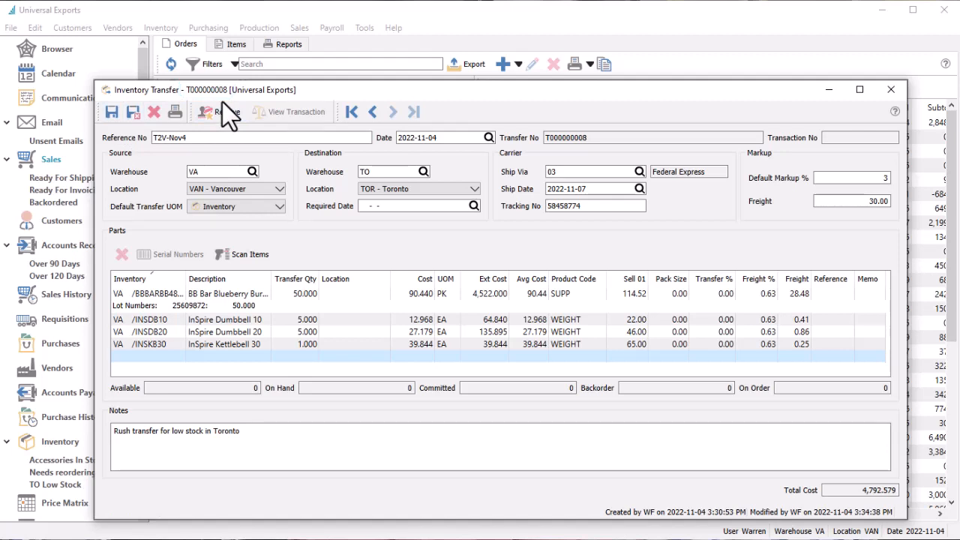
- Receive the inventory transfer into the Toronto warehouse and dismiss the report dialog without printing
click(295, 293)
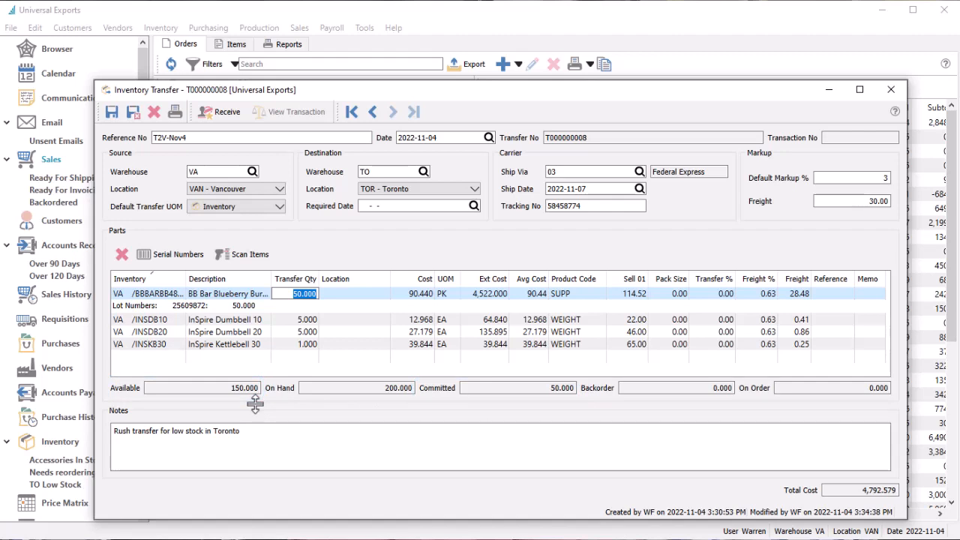
click(237, 120)
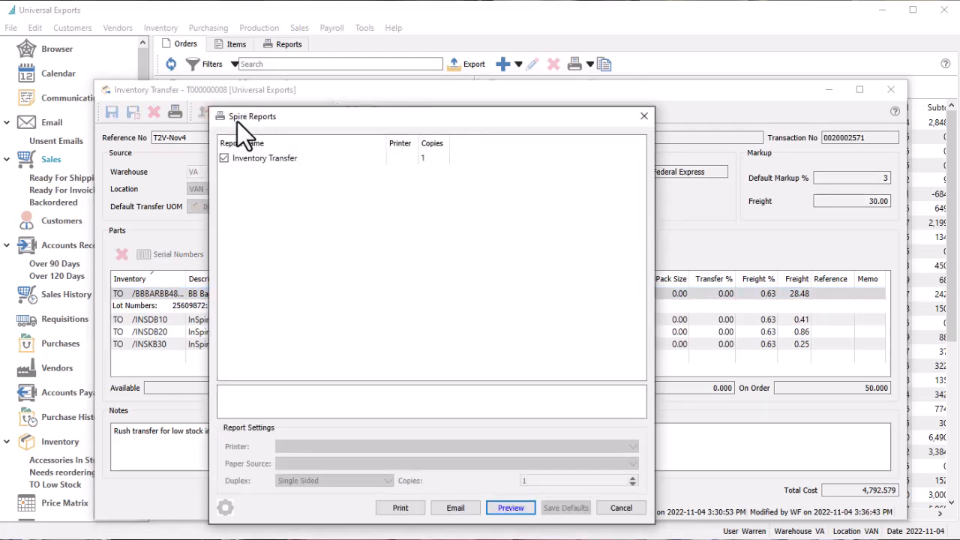
click(607, 514)
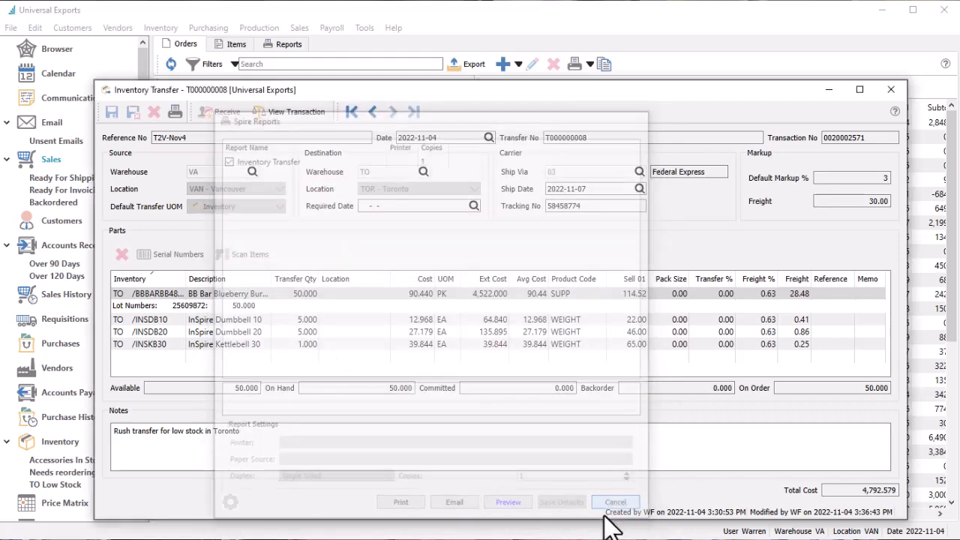